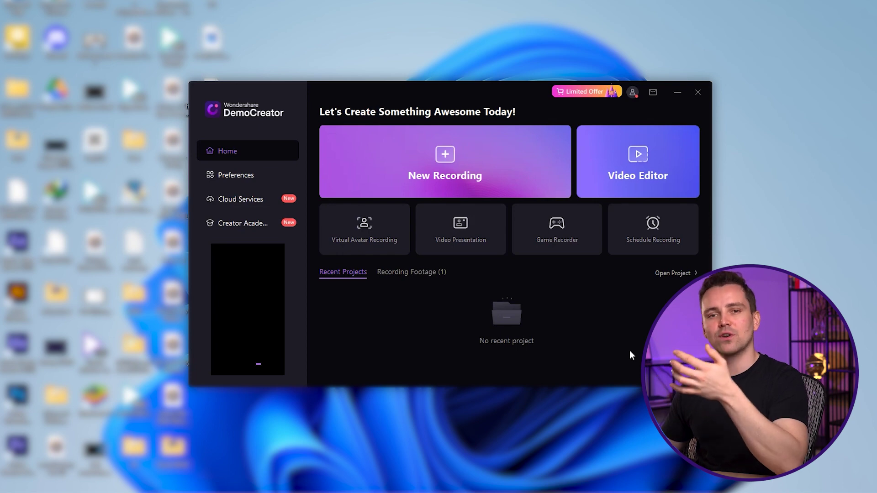
Start a new screen recording at Full HD 1920×1080 resolution
left_click(488, 179)
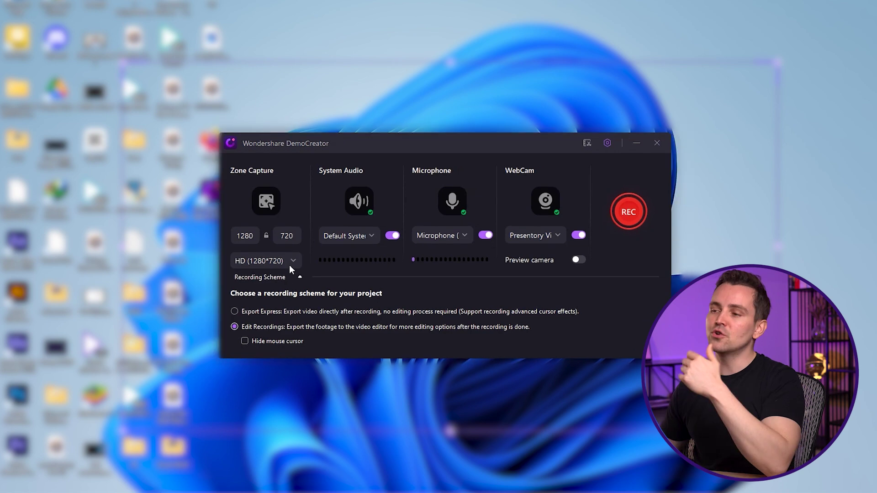
left_click(289, 262)
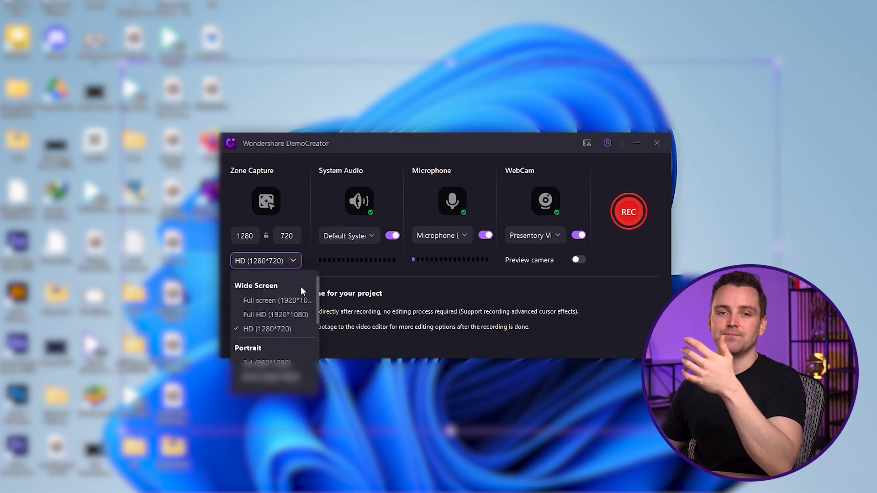
left_click(297, 314)
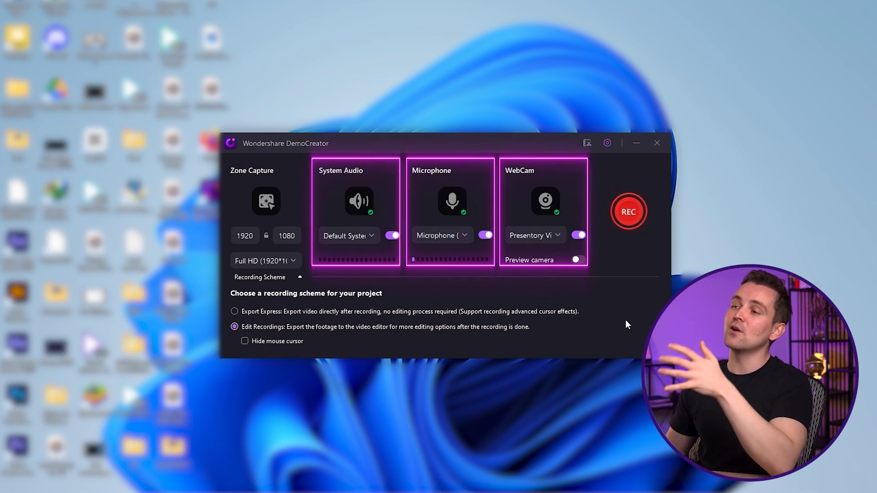
left_click(629, 215)
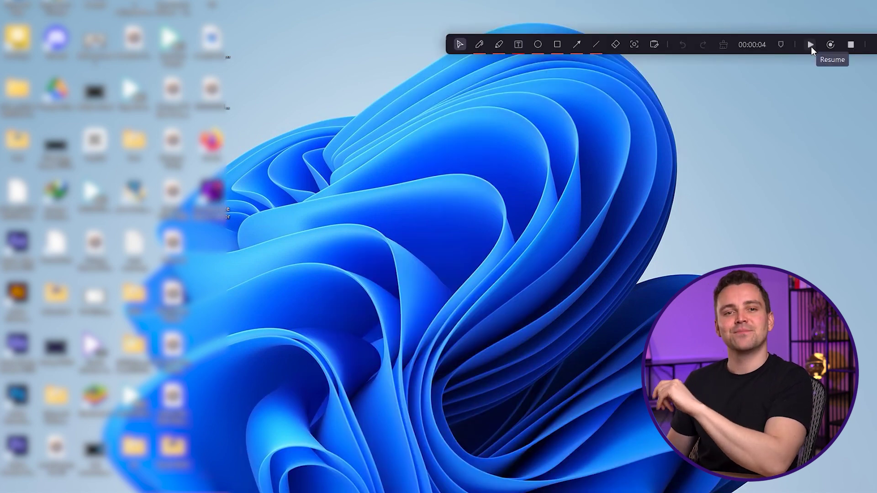
Resume the recording and draw a red freehand stroke and a white highlighter stroke
left_click(811, 45)
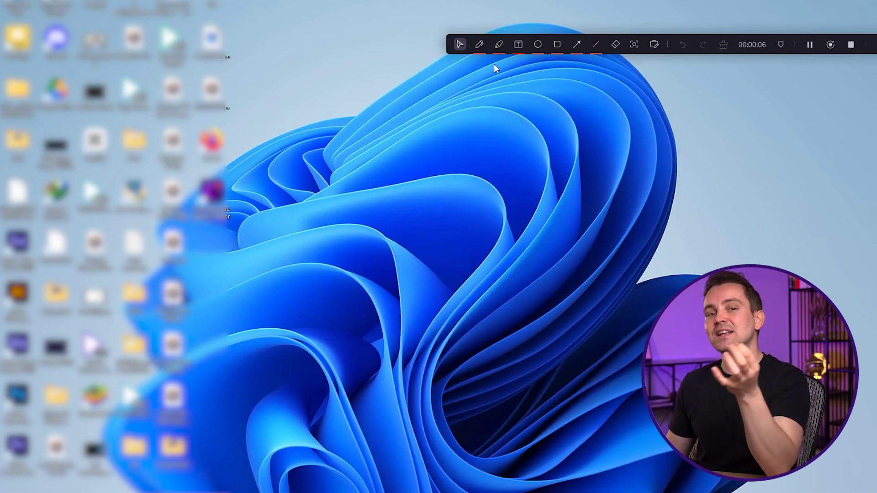
left_click(479, 45)
mouse_move(405, 212)
left_mouse_down()
mouse_move(423, 204)
mouse_move(468, 223)
left_mouse_up()
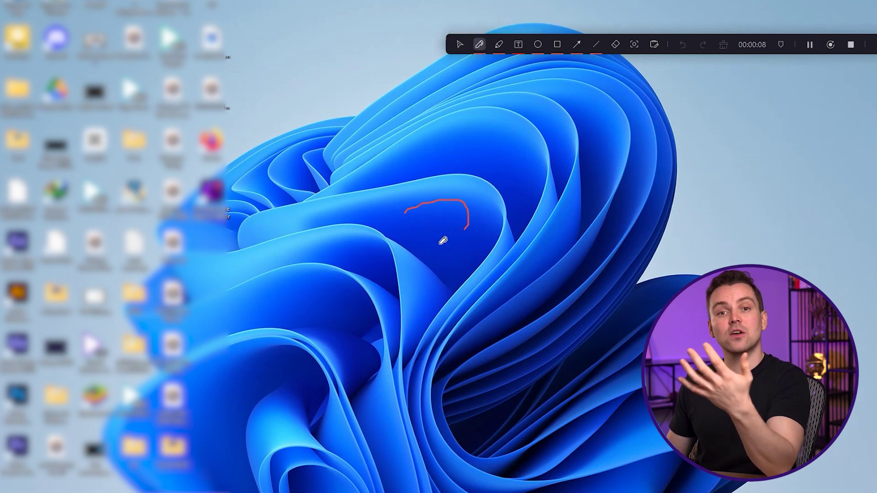
left_click(499, 45)
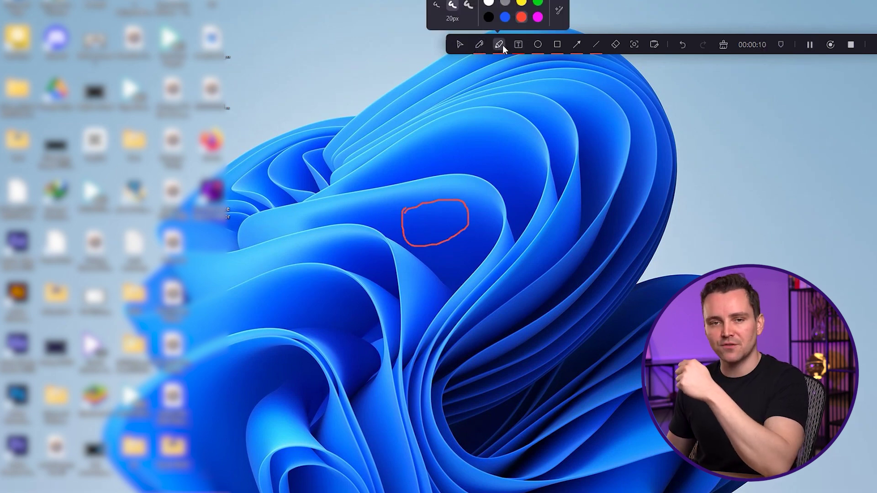
left_click_drag(505, 220, 585, 277)
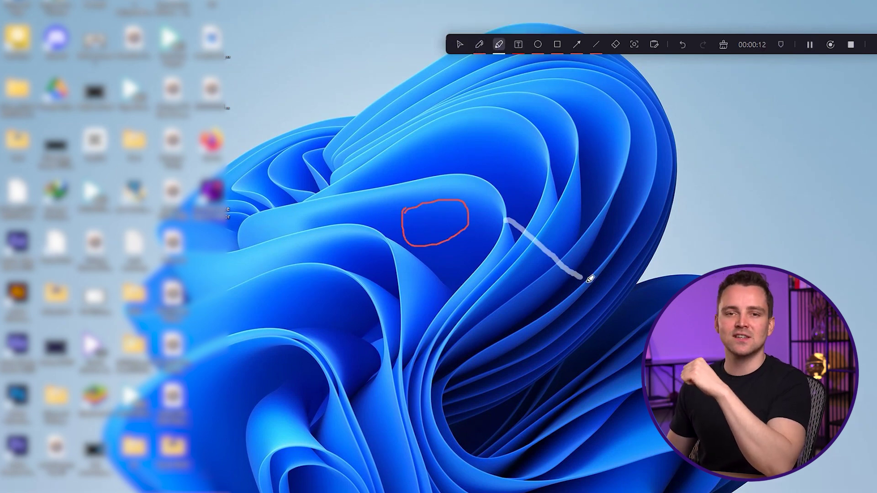
Annotate the screen with a red circle, a red rectangle and a red arrow
left_click(537, 44)
left_click_drag(594, 175, 703, 270)
left_click(558, 44)
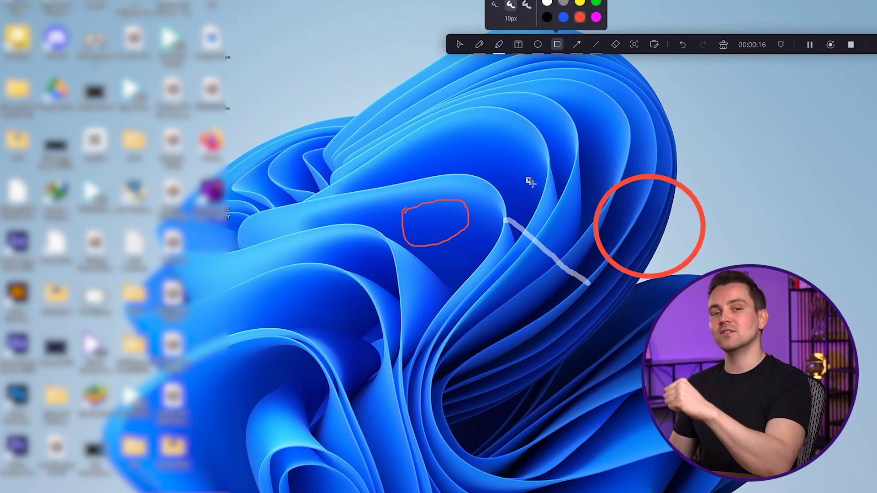
left_click_drag(411, 313, 518, 406)
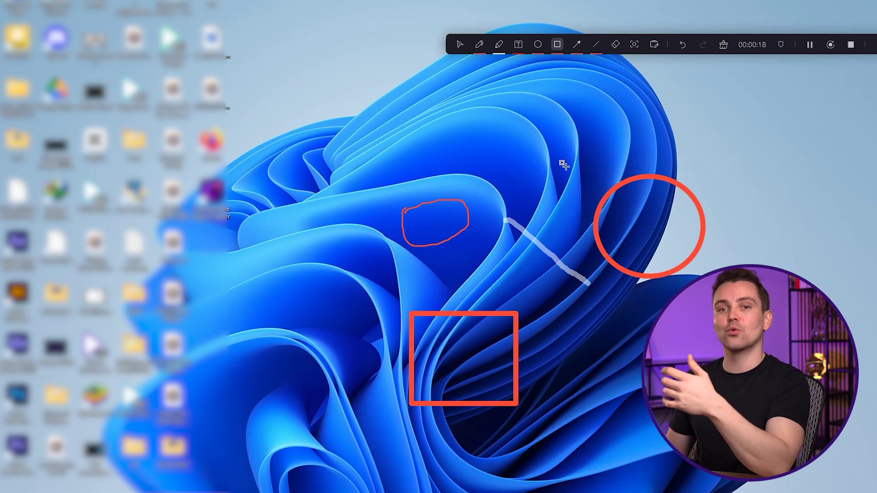
left_click(577, 46)
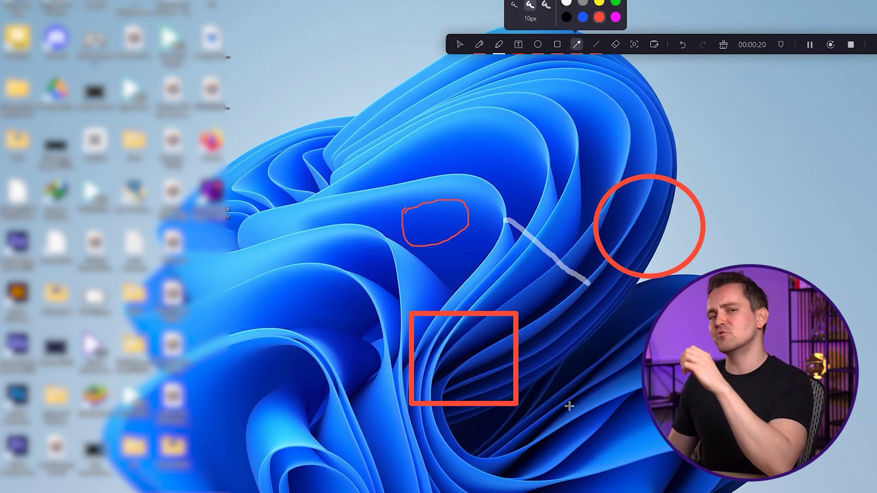
left_click_drag(569, 406, 648, 368)
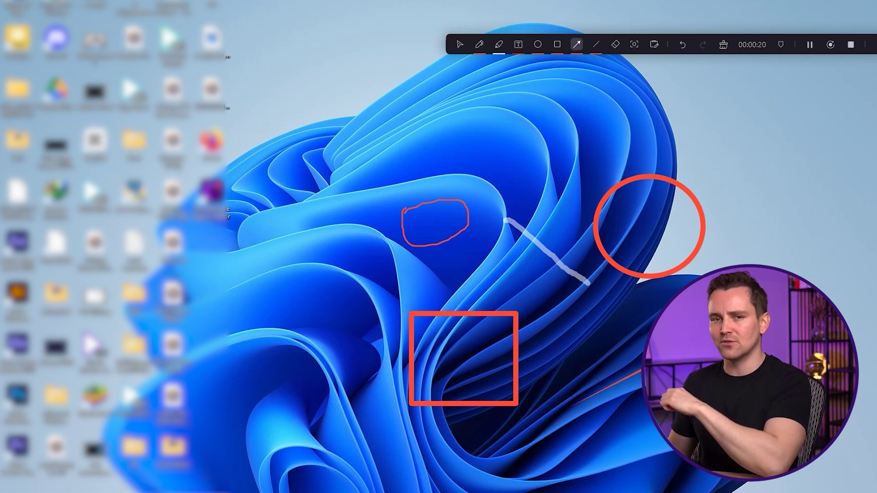
left_click(596, 44)
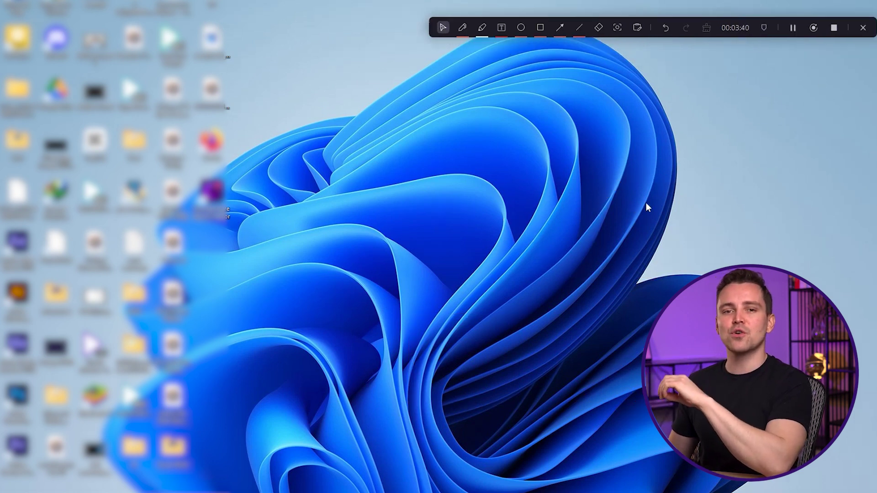
Stop the screen recording so it is saved as an Untitled Project
left_click(834, 28)
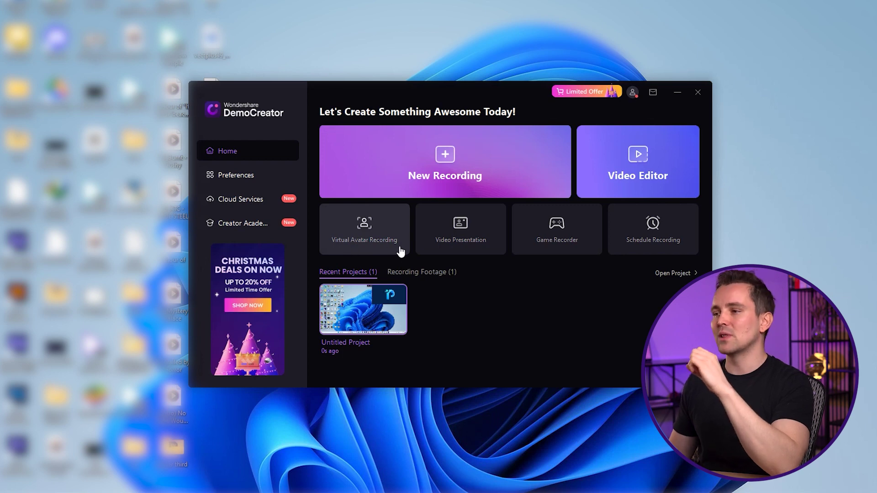
Start a virtual avatar recording and calibrate the avatar against the webcam
left_click(400, 252)
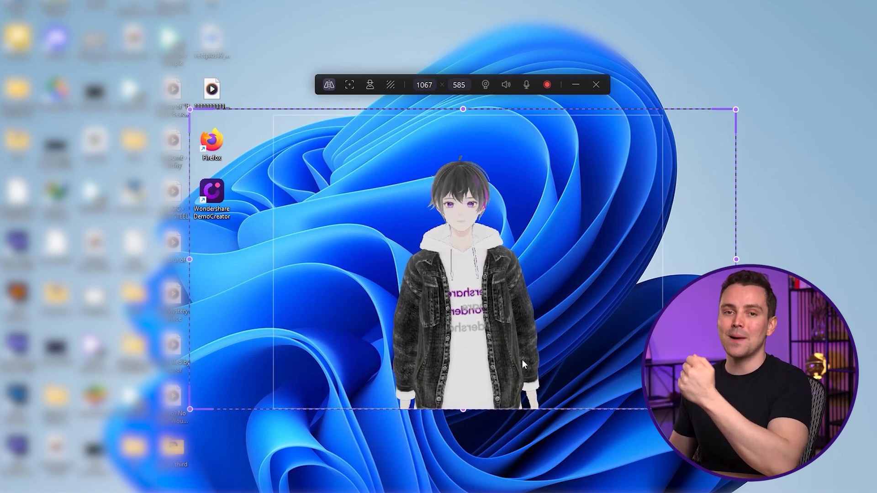
left_click(350, 84)
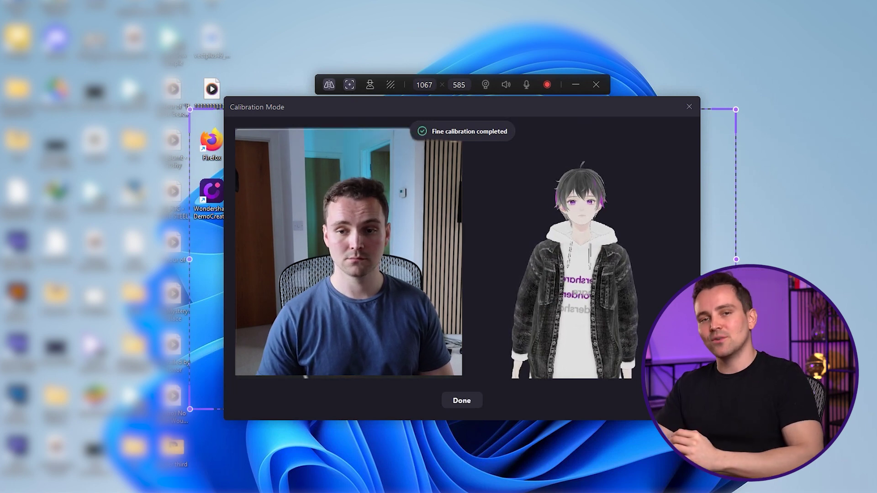
left_click(470, 402)
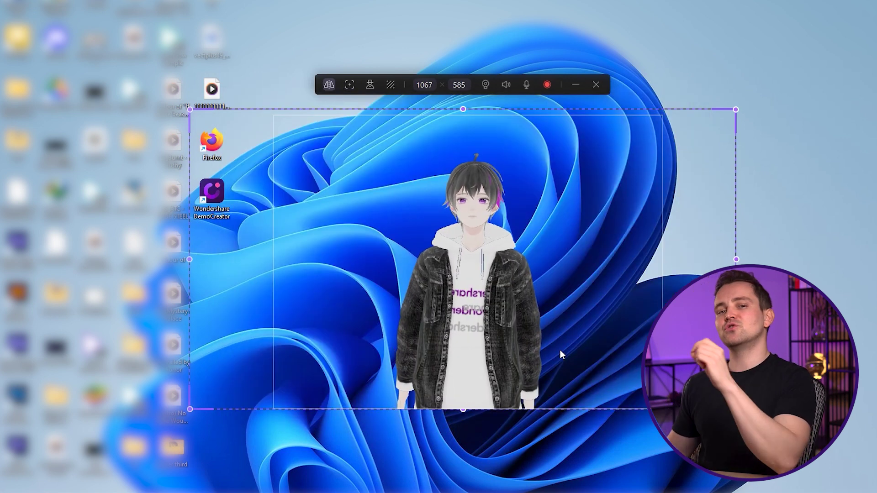
Download and place the heavyset cartoon avatar in a cap and work jacket
left_click(370, 85)
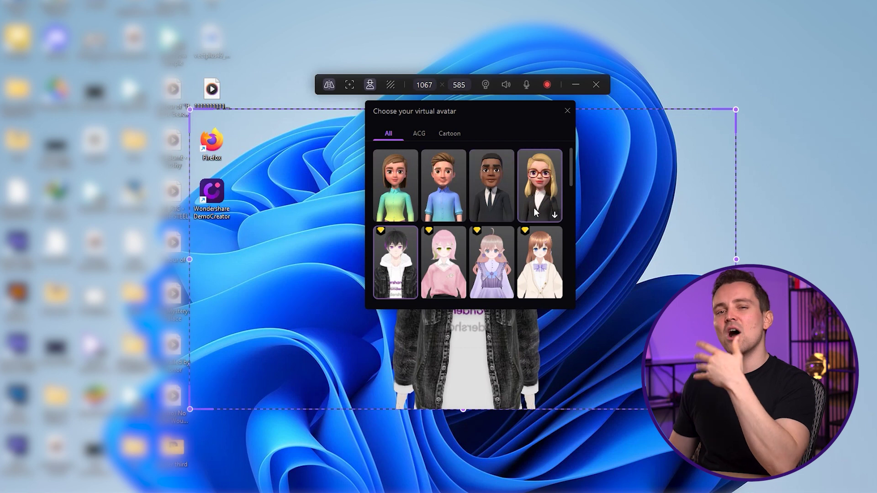
left_click(450, 134)
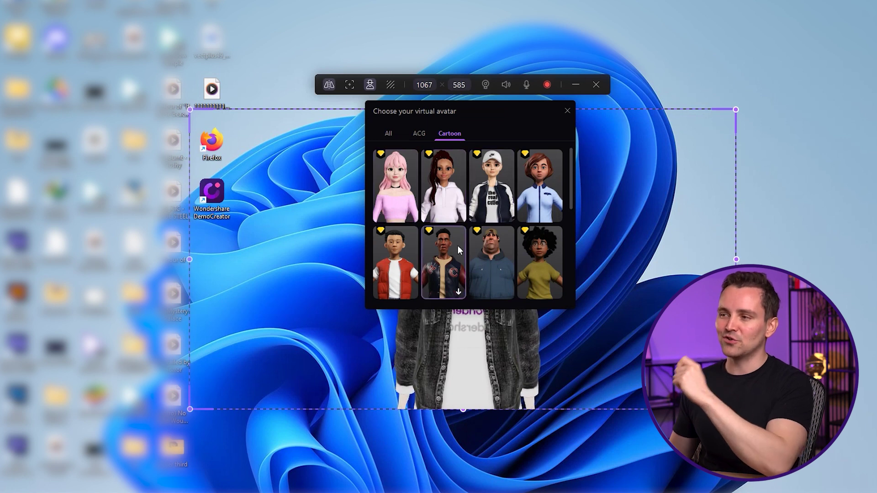
left_click(487, 280)
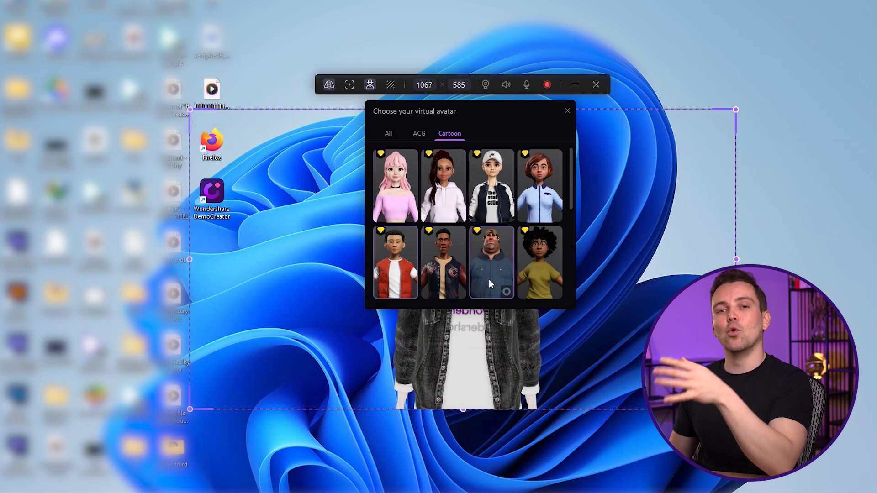
left_click(370, 85)
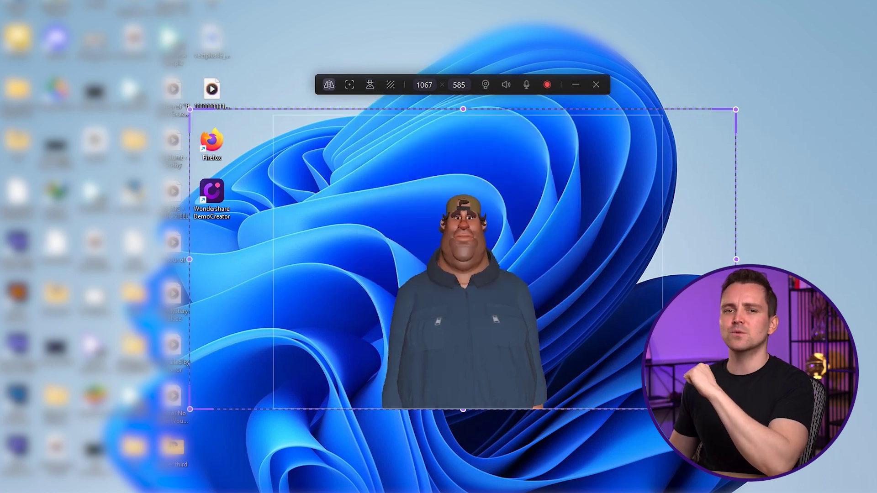
Set the Meta neon-grid background, toggle system audio off and on, and record the avatar
left_click(396, 93)
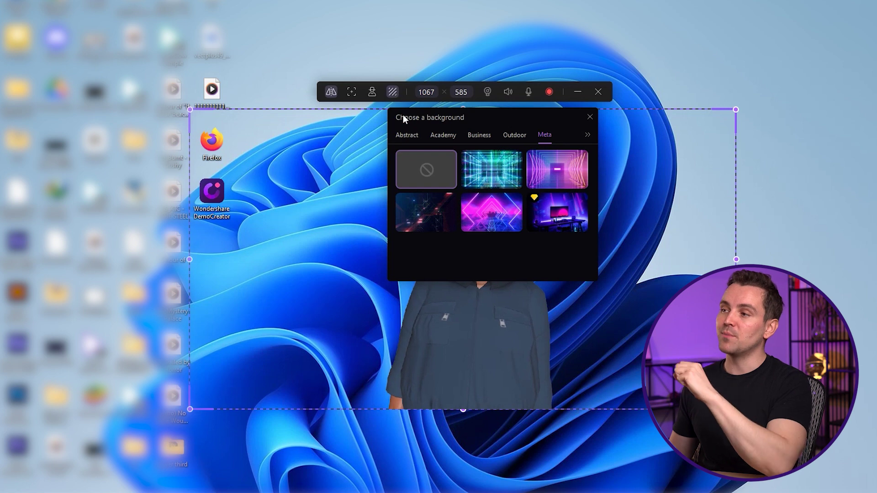
left_click(505, 171)
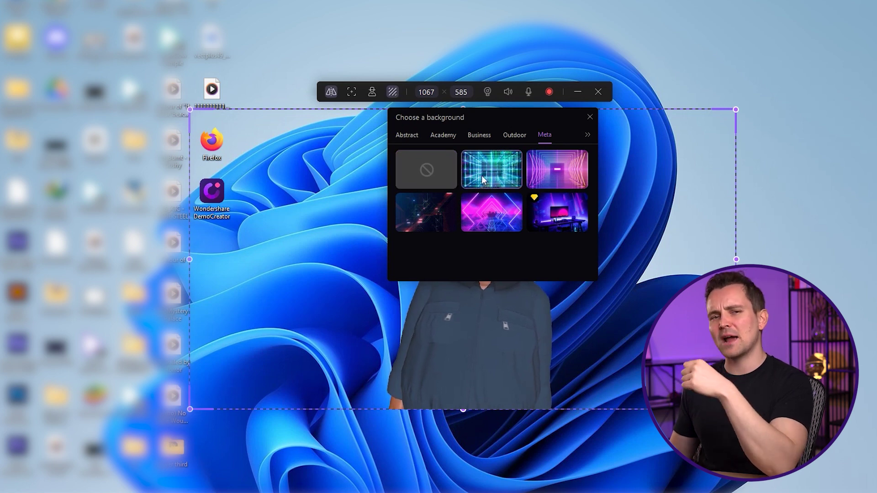
left_click(392, 92)
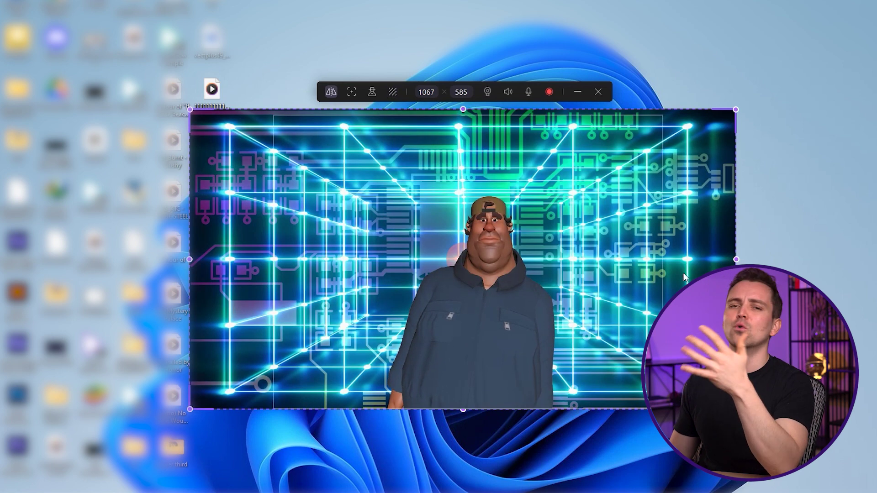
left_click(508, 91)
left_click(509, 92)
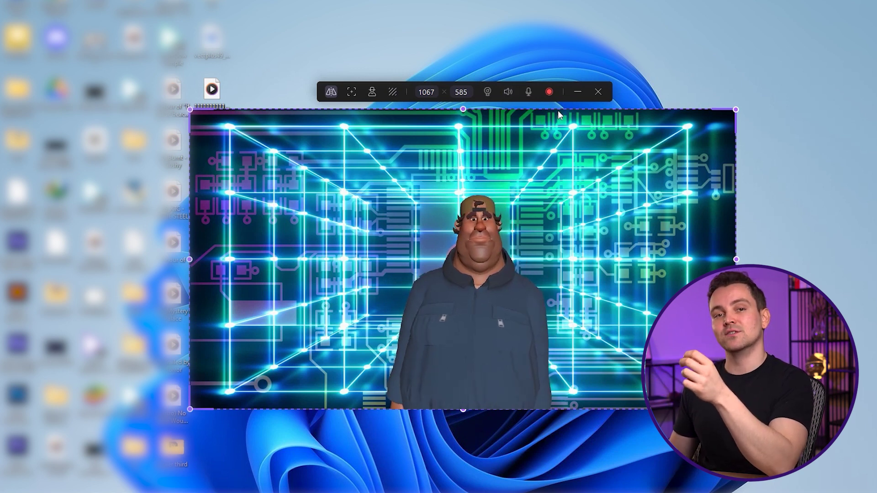
left_click(550, 92)
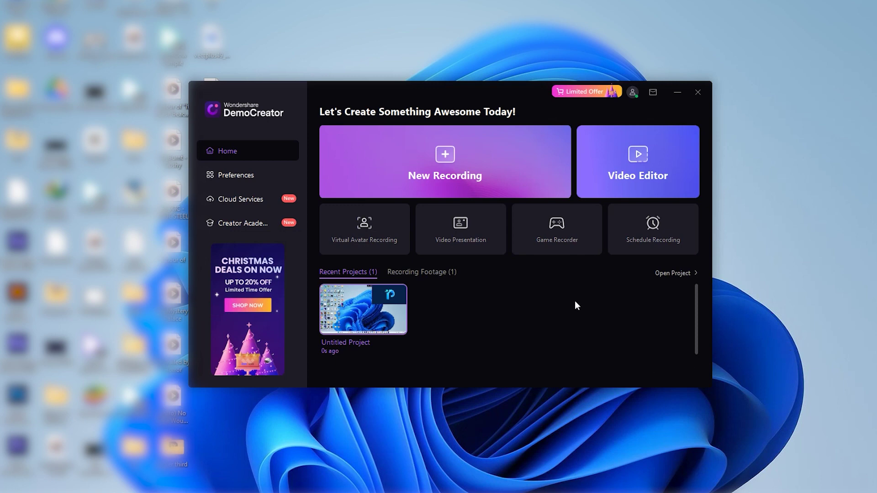
Switch to game mode and select the First Class Solitaire Chrome window to capture
left_click(574, 235)
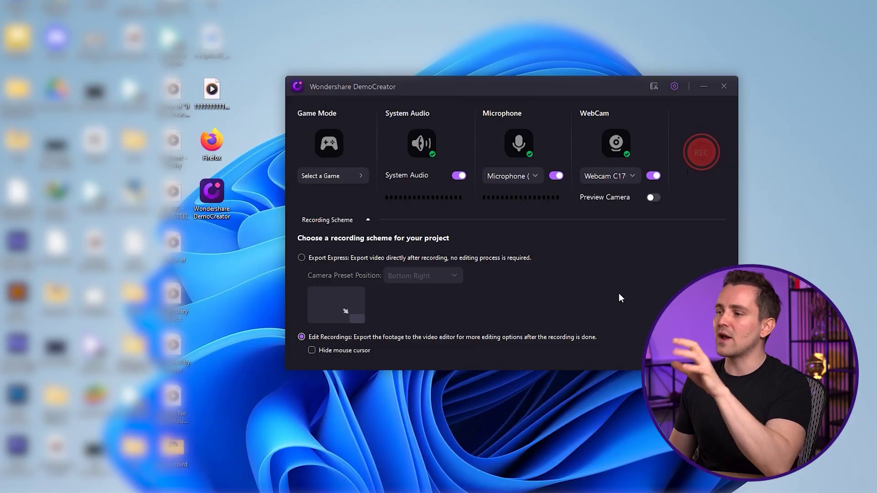
left_click(361, 176)
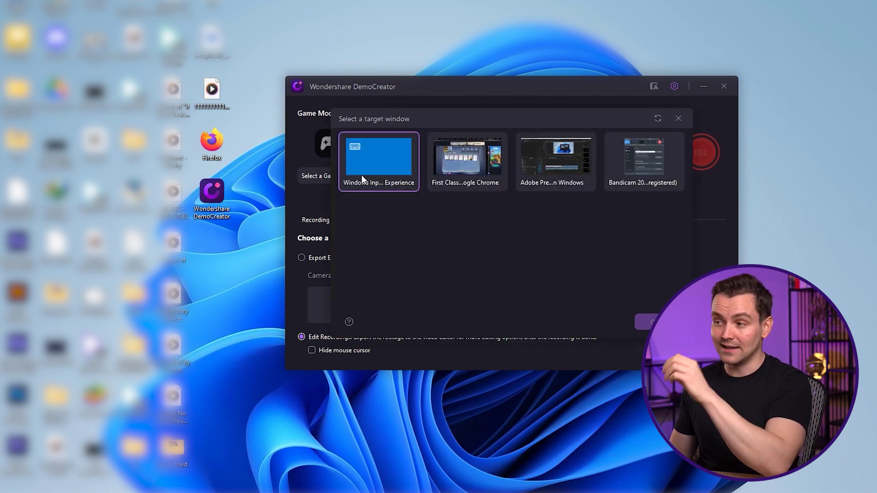
left_click(461, 166)
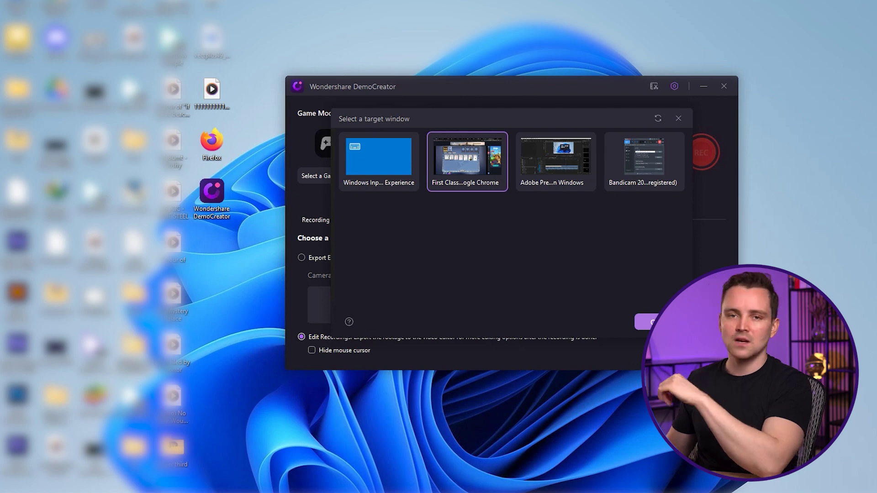
key("Return")
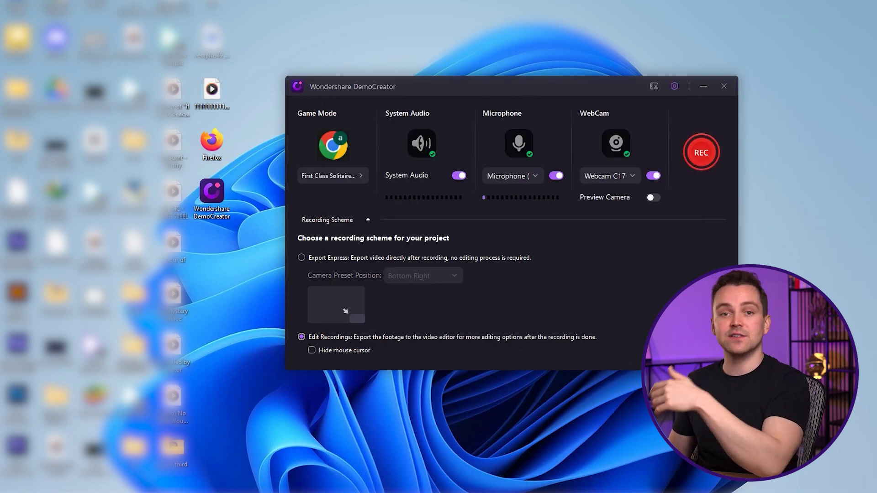
Start recording the First Class Solitaire game window
left_click(702, 153)
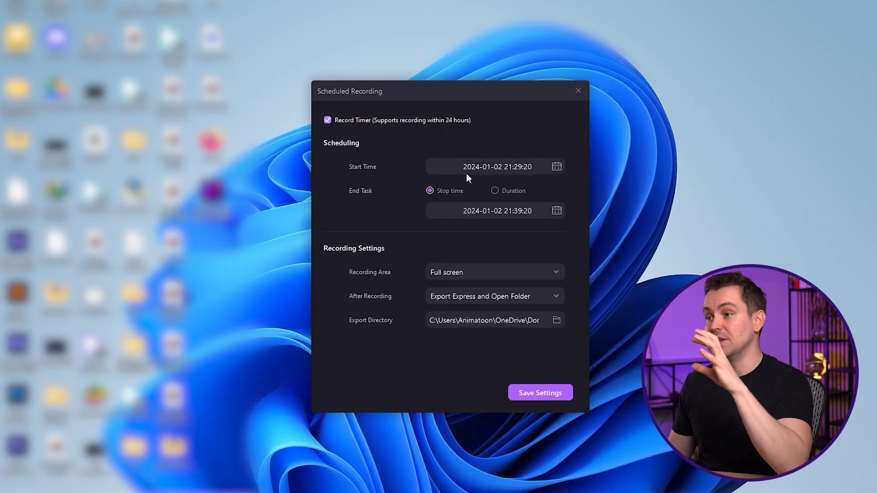
Schedule the recording to start on 2024-01-03 and end after a 04:10:00 duration
left_click(557, 167)
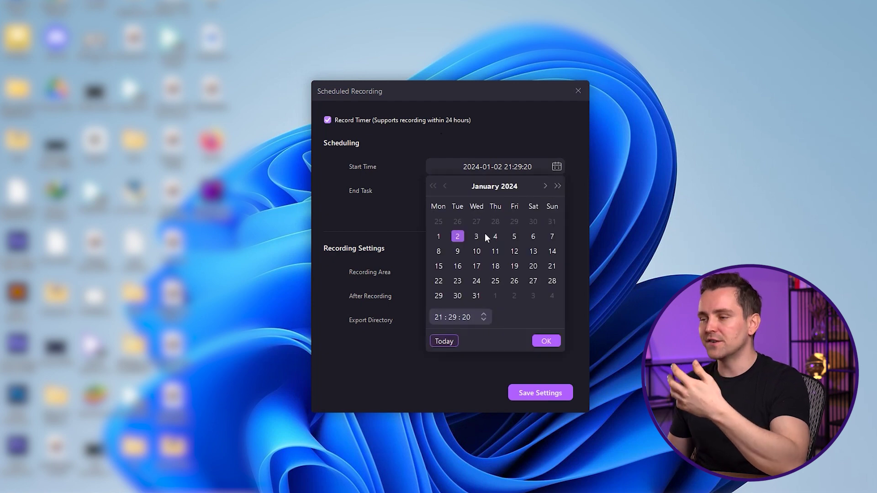
left_click(439, 237)
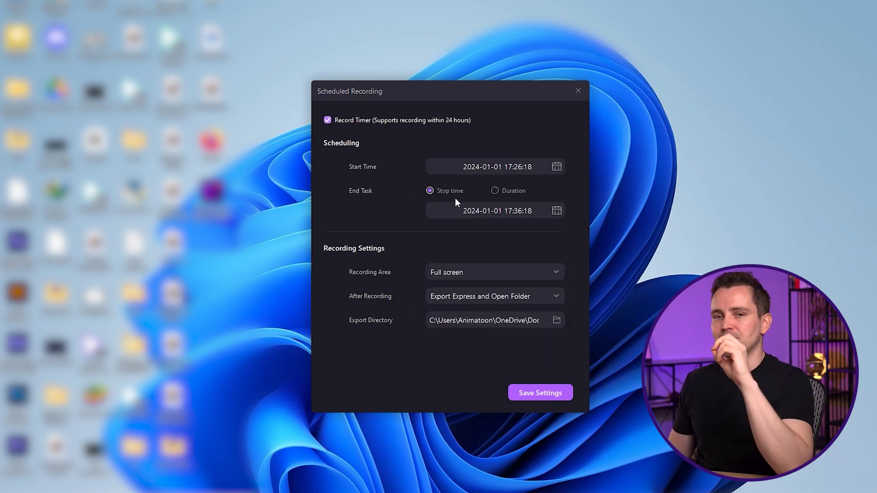
left_click(558, 213)
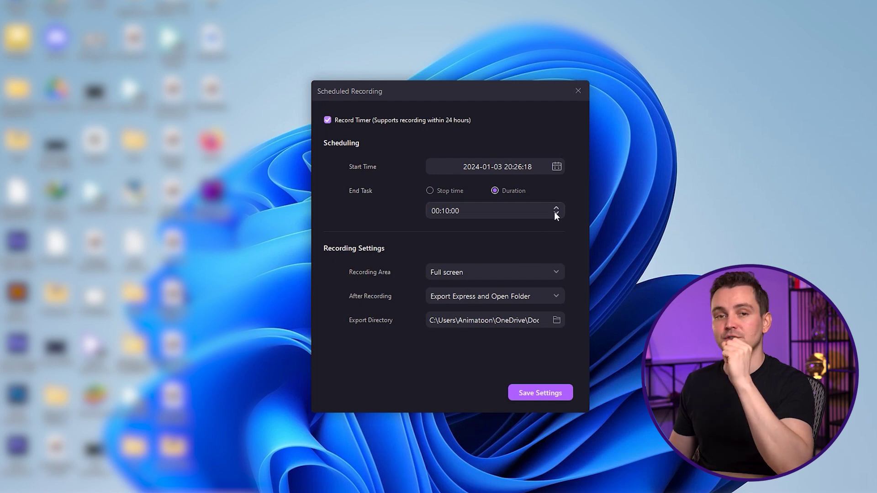
left_click(557, 208)
left_click(556, 208)
left_click(557, 208)
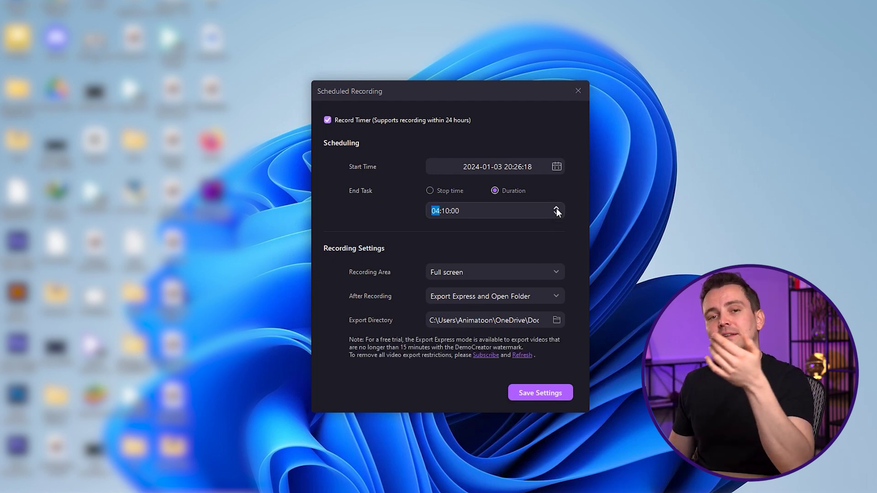
left_click(509, 201)
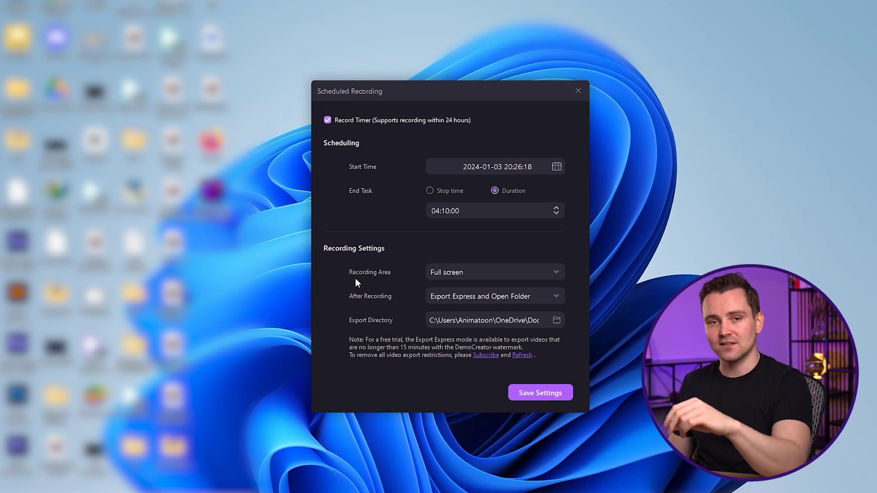